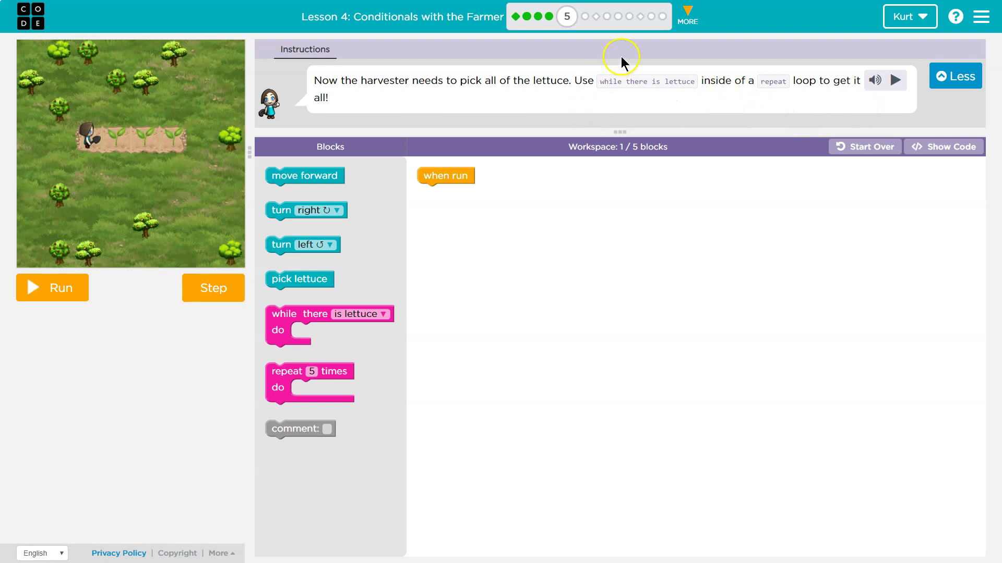
Inspect the crop condition choices on the while there is lettuce block
click(388, 330)
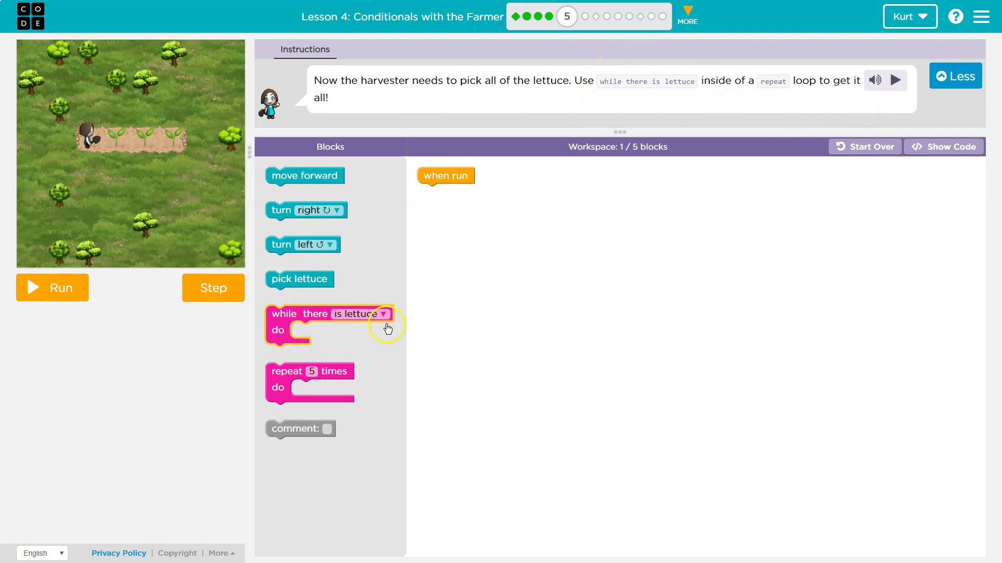
click(376, 314)
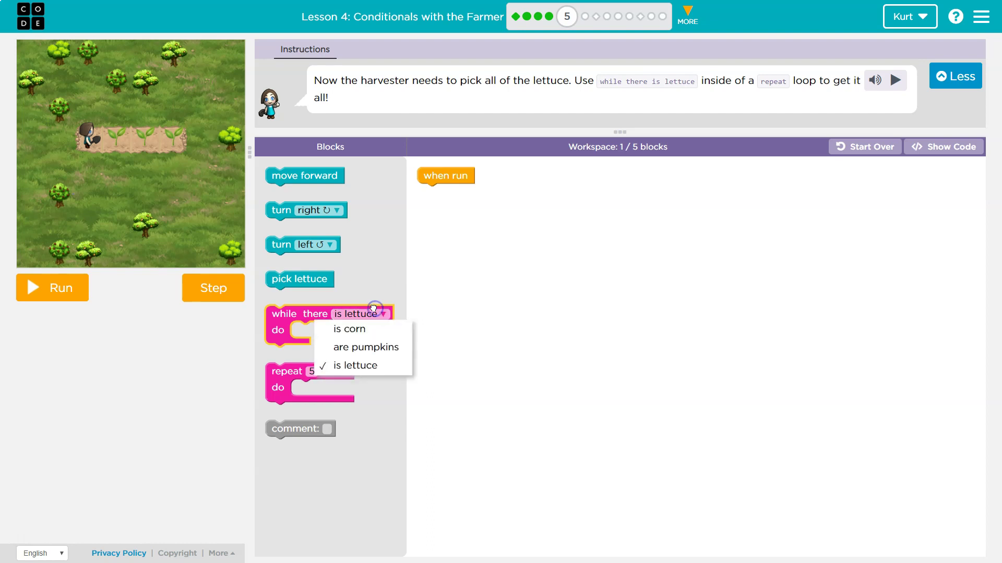
click(508, 273)
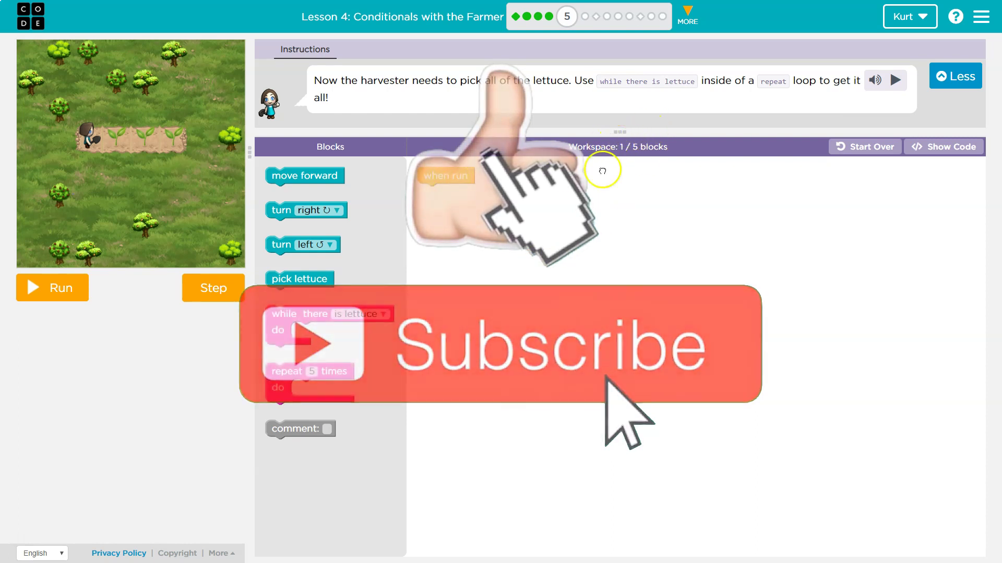
Try a repeat 5 times loop holding a while there is lettuce loop, then delete it
click(290, 374)
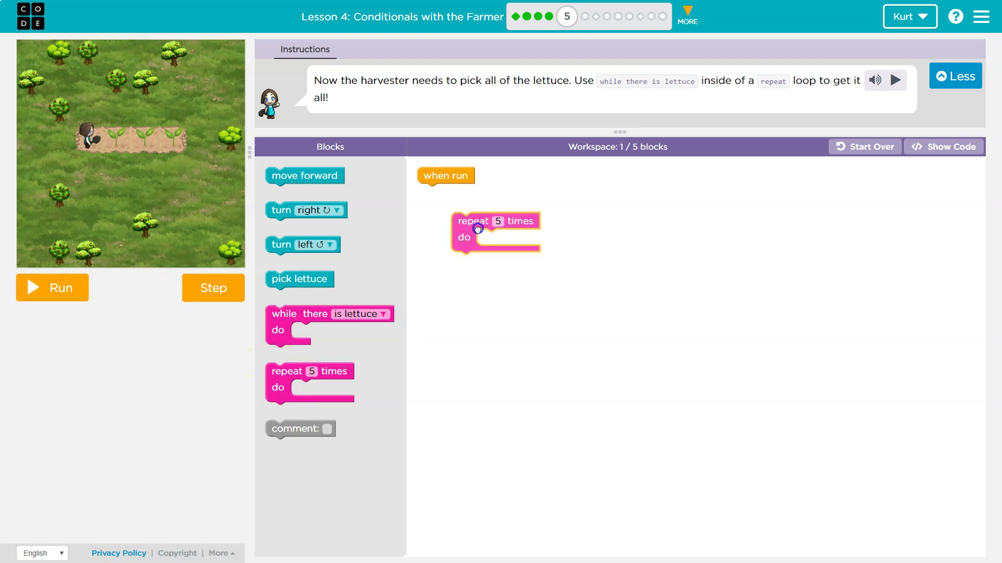
drag(290, 374, 442, 196)
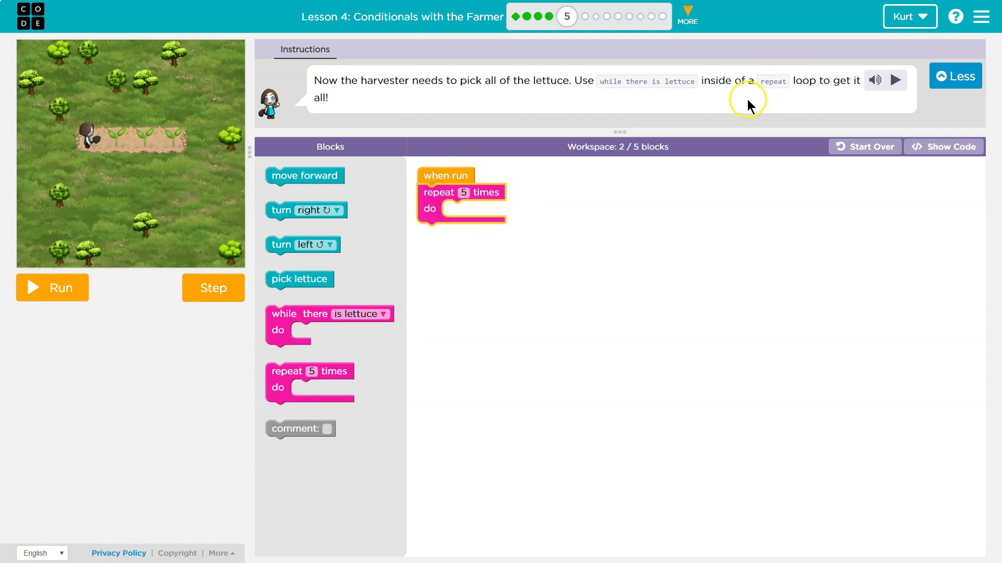
drag(290, 332, 483, 228)
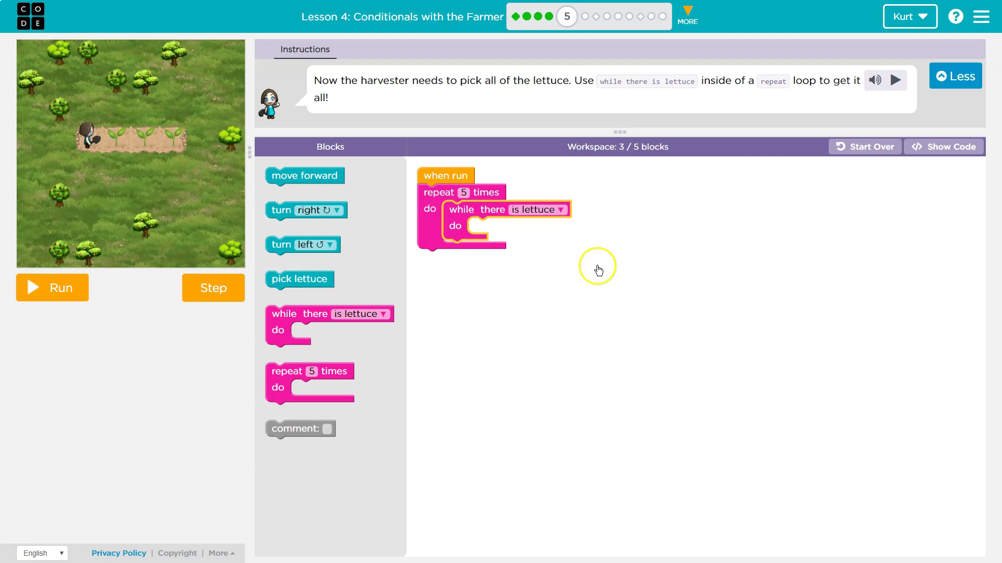
drag(436, 193, 297, 387)
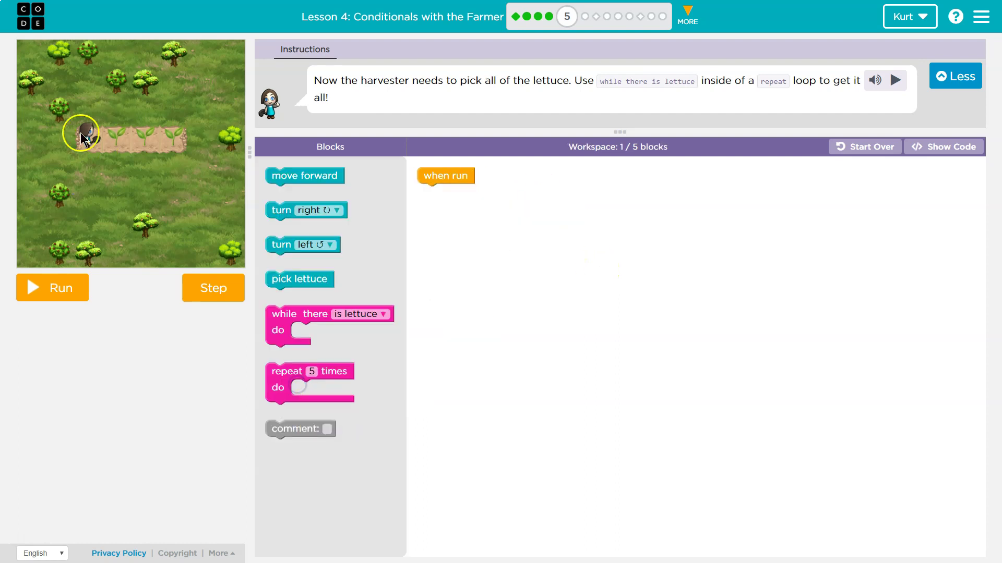
Stack move forward, pick lettuce, move forward, pick lettuce under when run
click(285, 175)
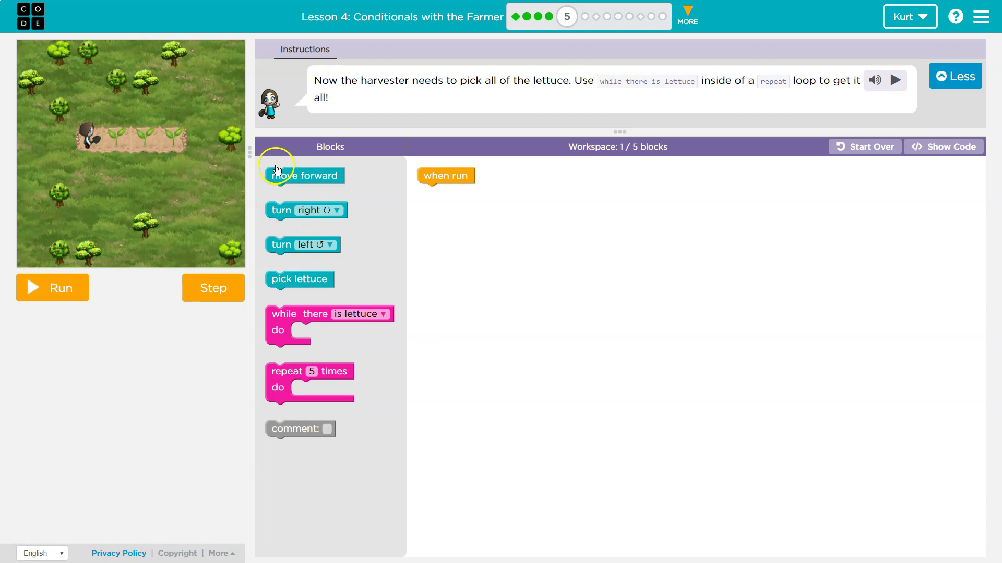
click(278, 210)
click(288, 176)
drag(288, 175, 436, 194)
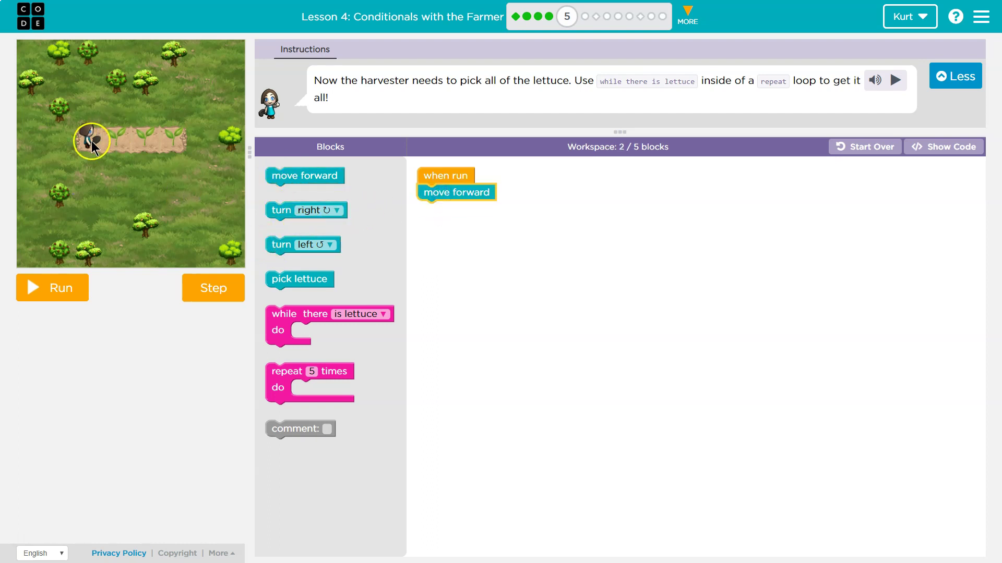
drag(286, 279, 454, 209)
mouse_move(289, 175)
mouse_down()
mouse_move(458, 244)
mouse_move(450, 226)
mouse_up()
drag(282, 274, 441, 244)
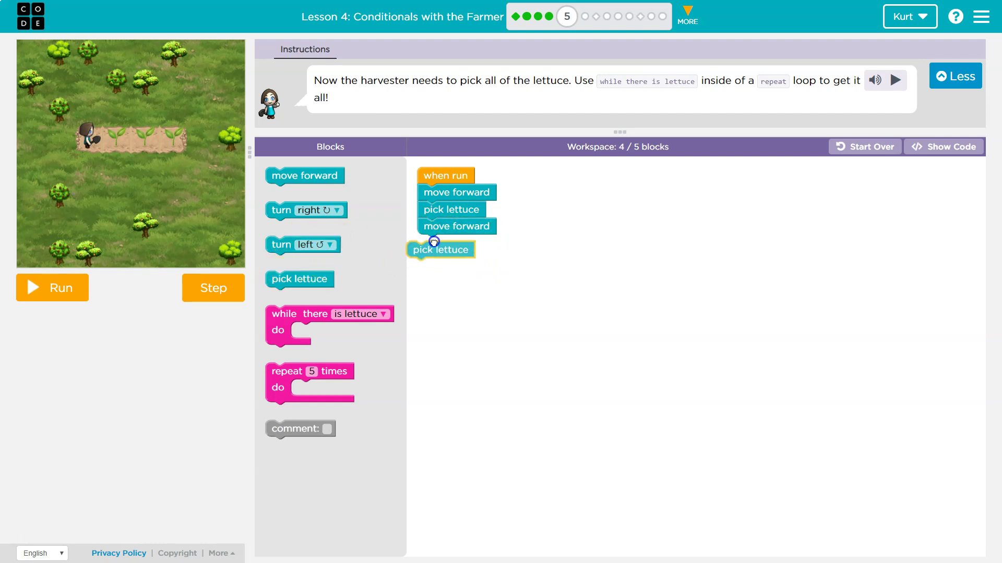
Run and reset the farmer, then add an extra pick lettuce after the first
click(79, 289)
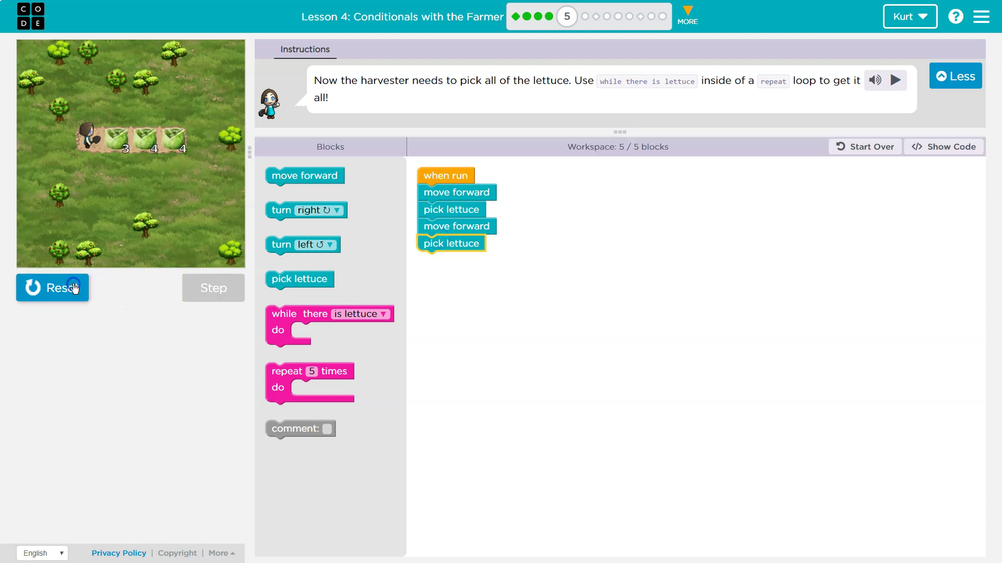
click(67, 289)
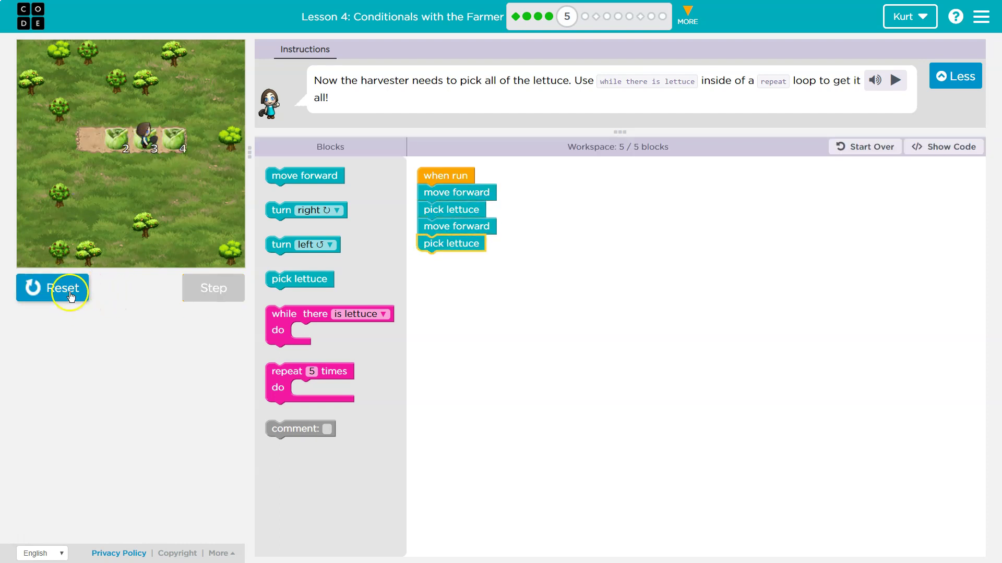
click(63, 288)
click(63, 287)
drag(291, 278, 443, 226)
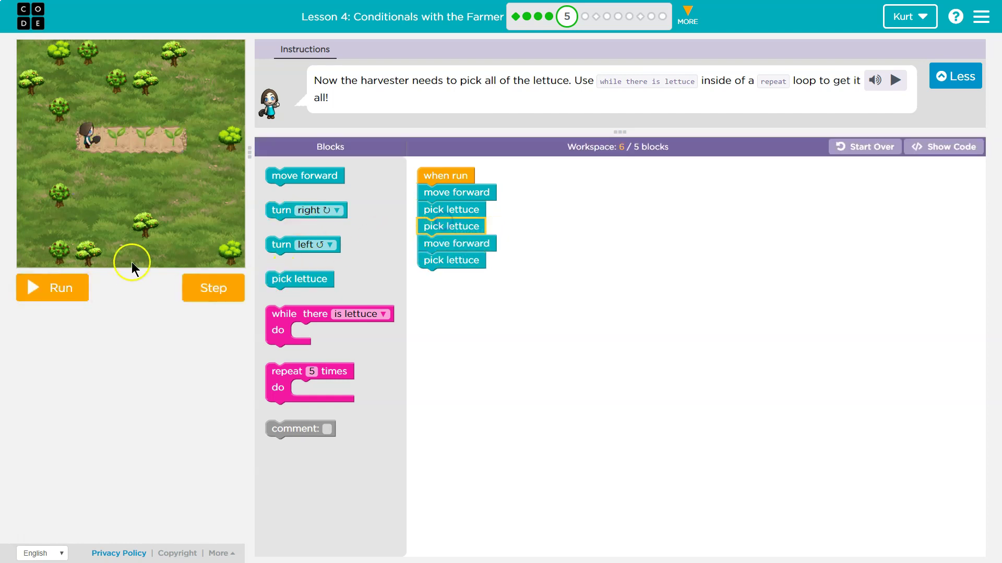
Step through the program to its final pick lettuce, leaving lettuce unharvested
click(212, 287)
click(212, 290)
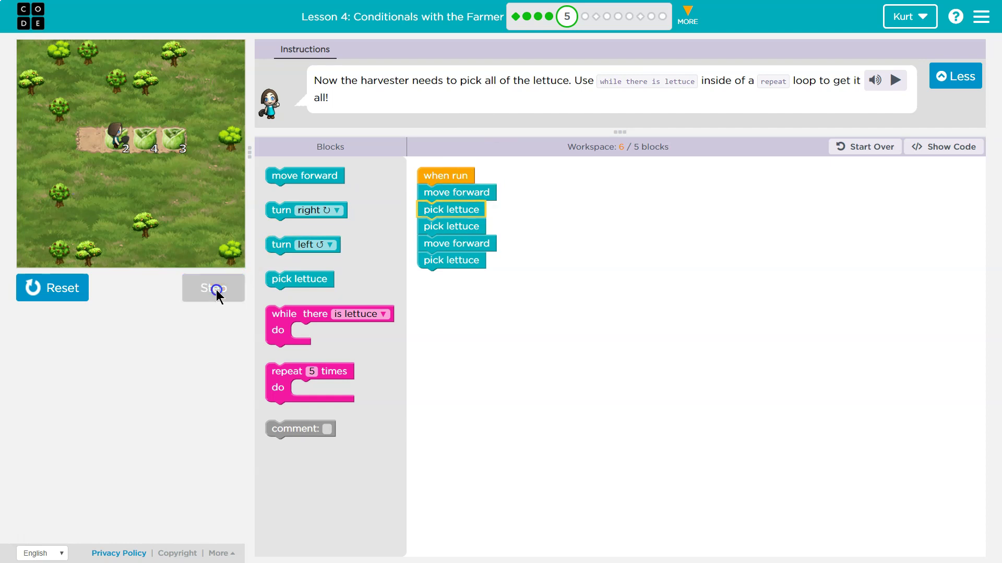
click(216, 293)
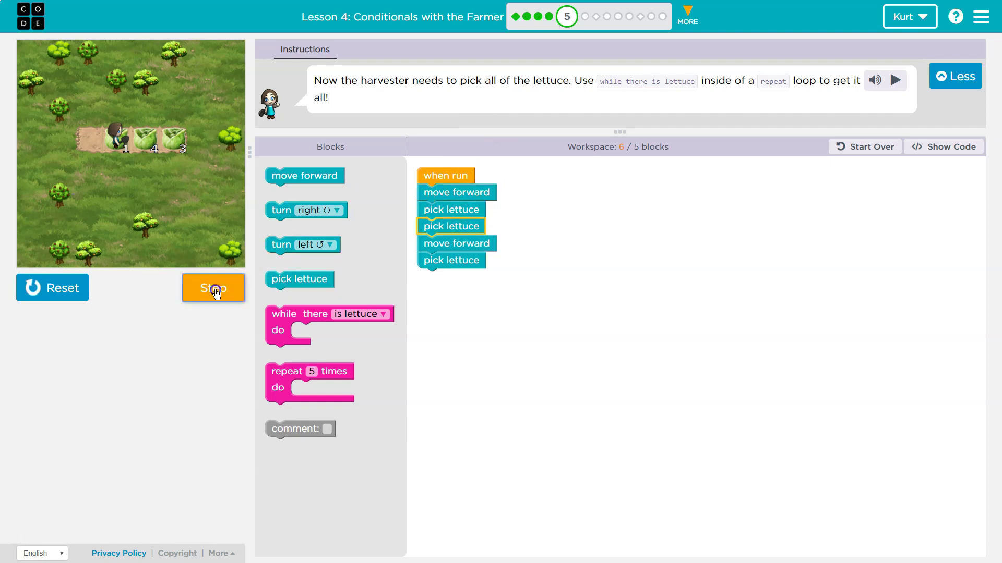
click(216, 292)
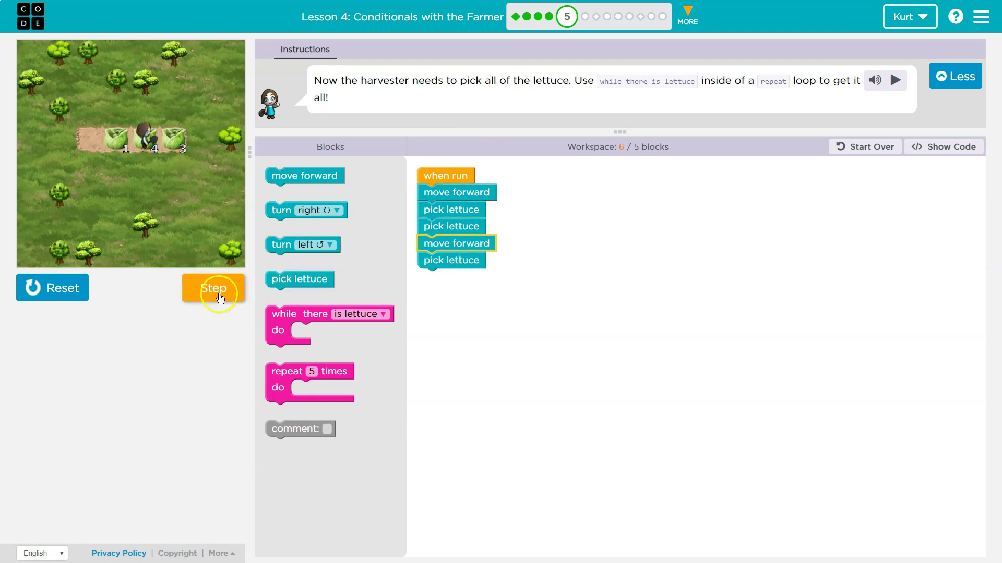
click(216, 296)
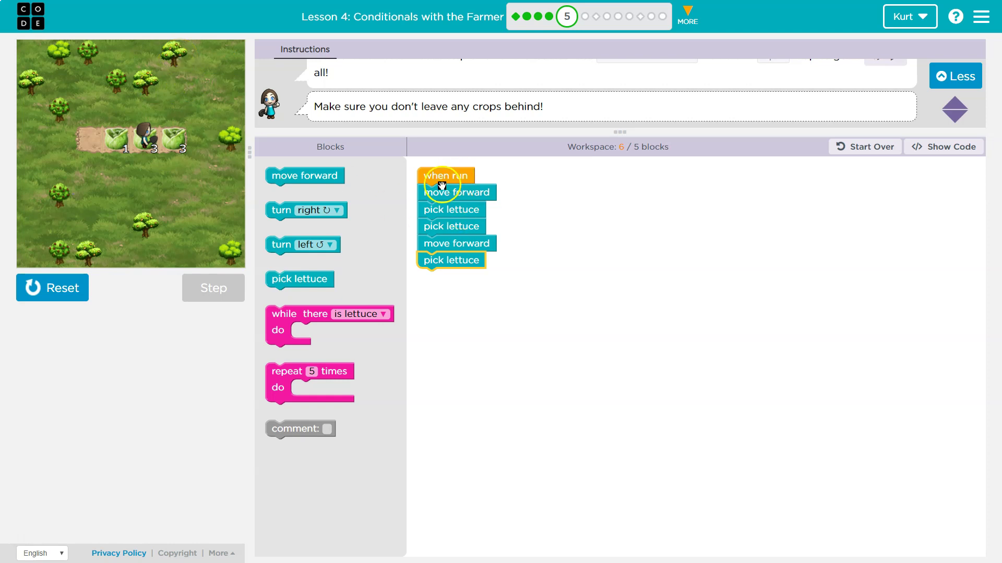
Replace the stack with a repeat 3 times loop of move forward and pick lettuce, and run it
mouse_move(436, 195)
mouse_down()
mouse_move(320, 177)
mouse_move(548, 219)
mouse_move(323, 190)
mouse_up()
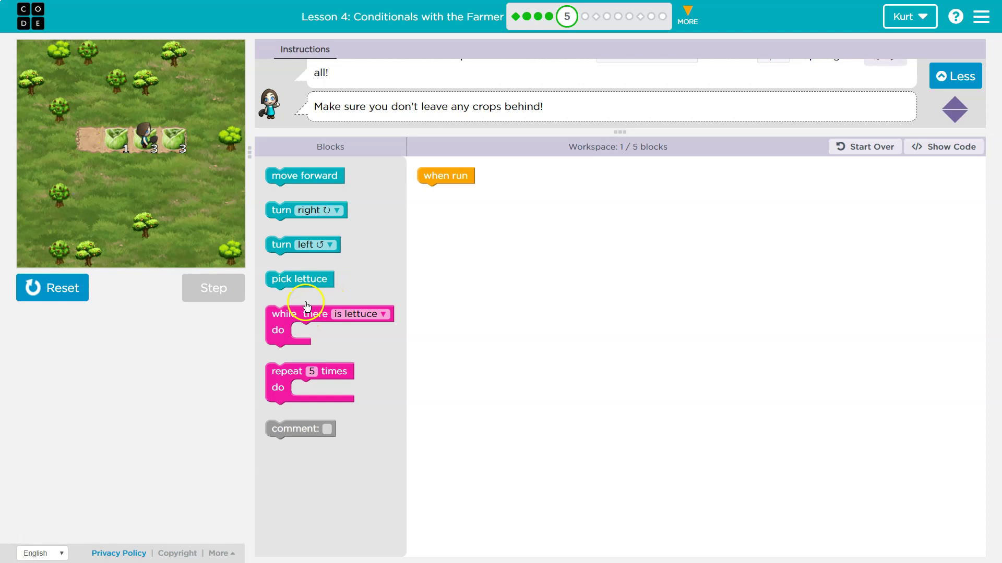
drag(281, 370, 439, 198)
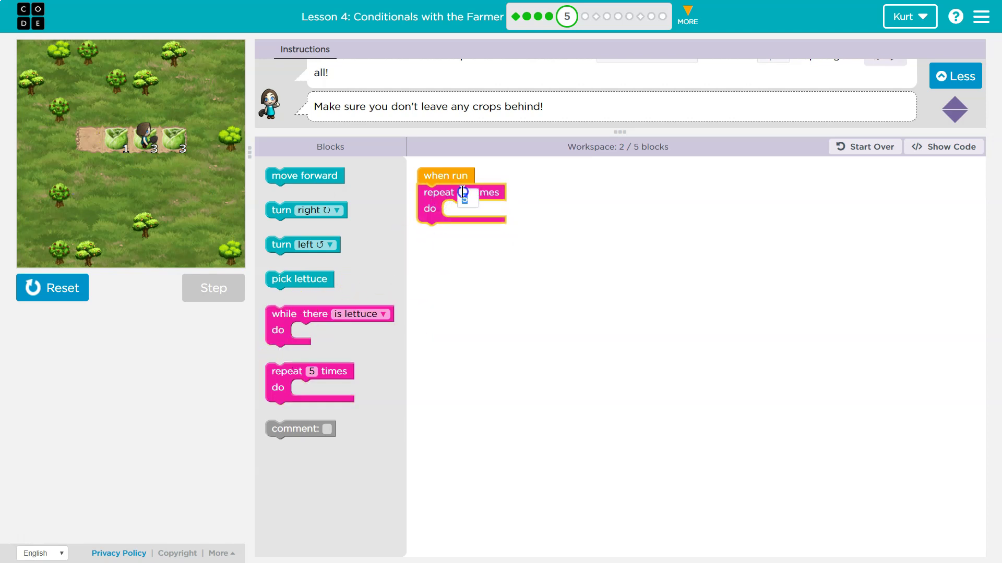
click(265, 173)
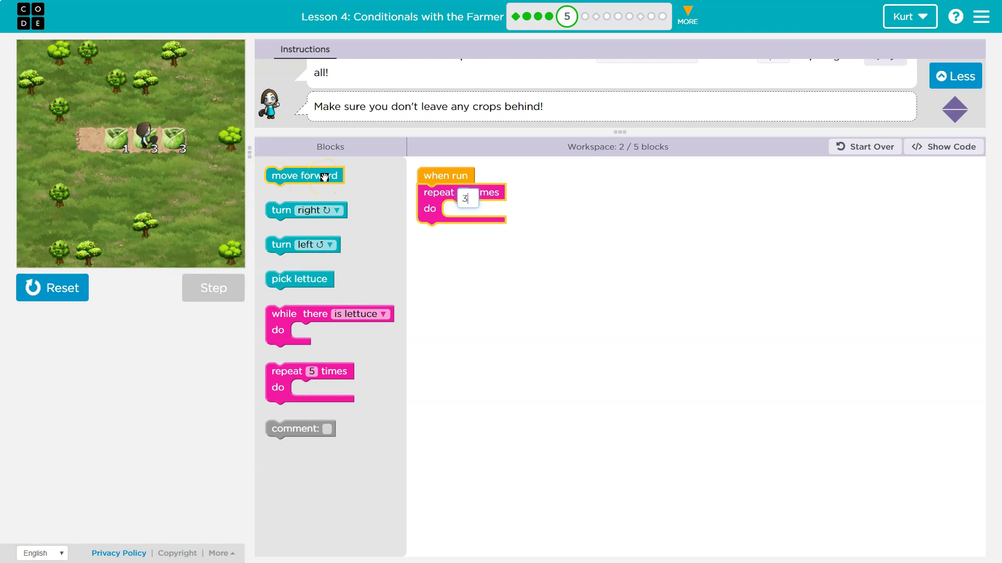
drag(162, 180, 169, 145)
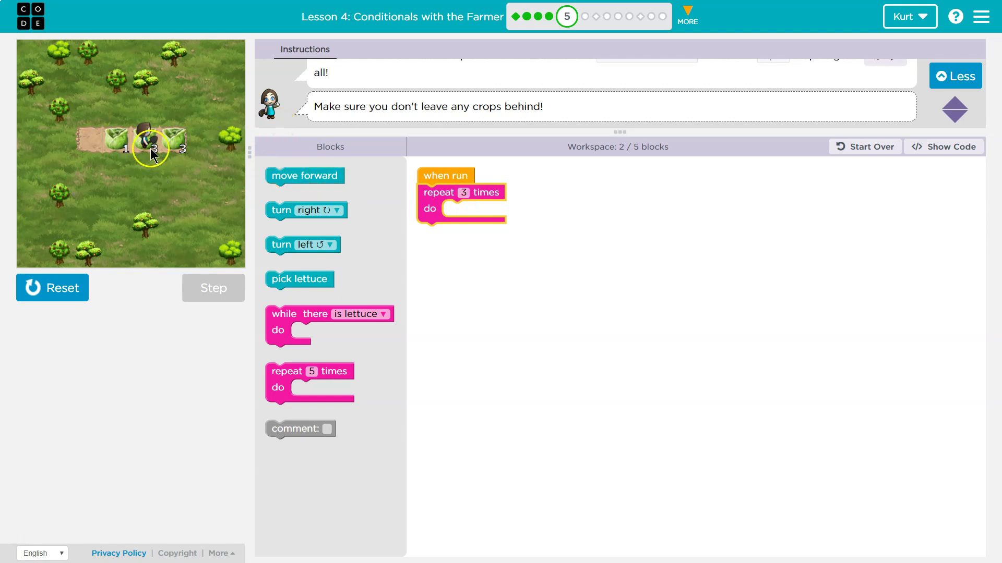
drag(280, 175, 471, 210)
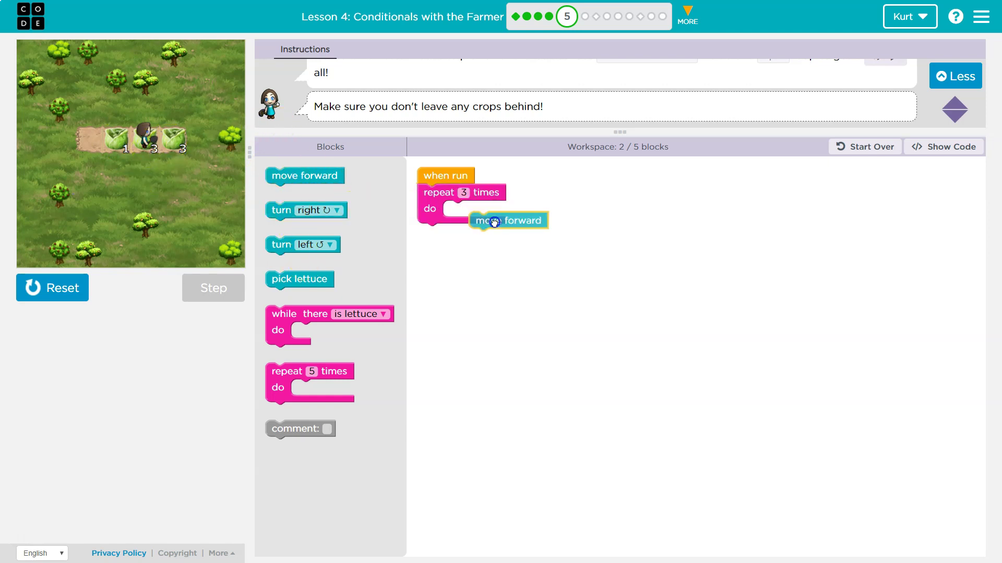
click(198, 127)
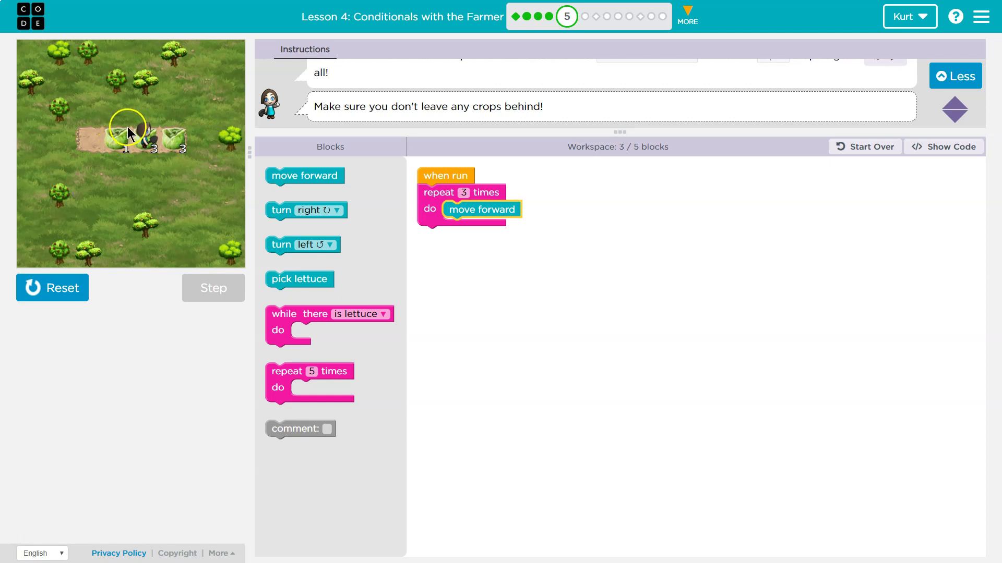
drag(289, 279, 516, 243)
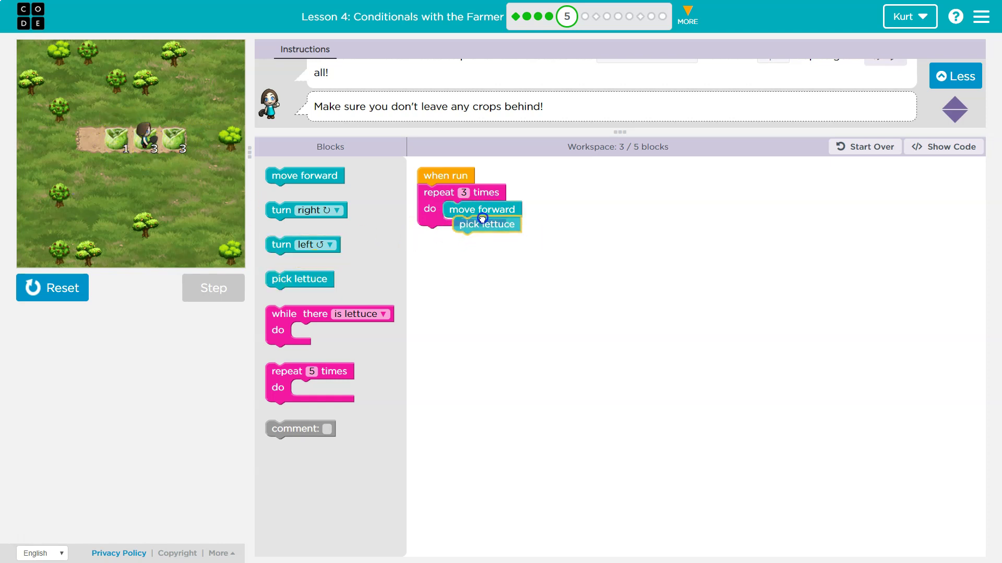
click(33, 287)
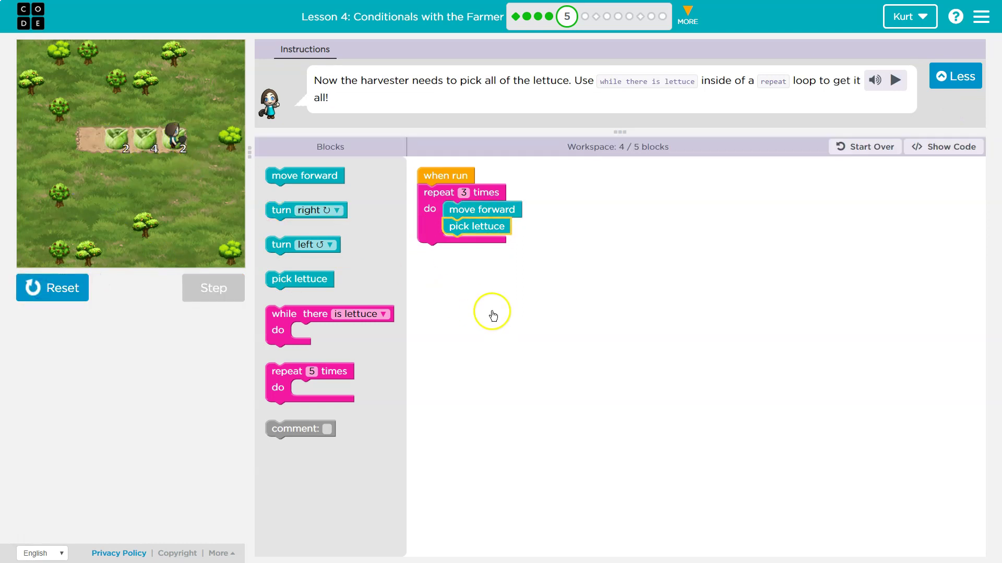
Nest pick lettuce inside a while there is lettuce loop and start stepping from the beginning
mouse_move(284, 314)
mouse_down()
mouse_move(464, 232)
mouse_move(523, 307)
mouse_move(462, 227)
mouse_up()
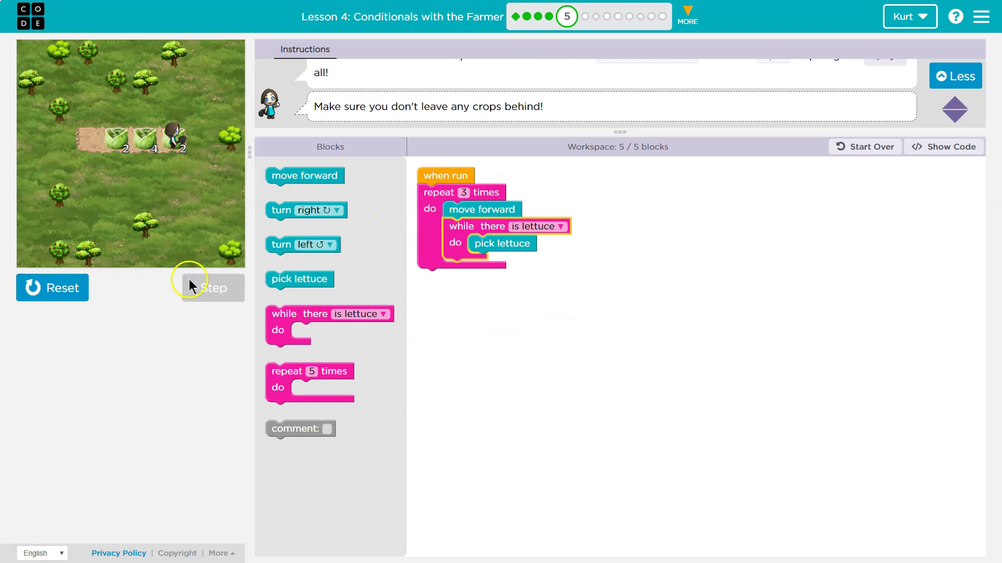
click(50, 275)
click(69, 289)
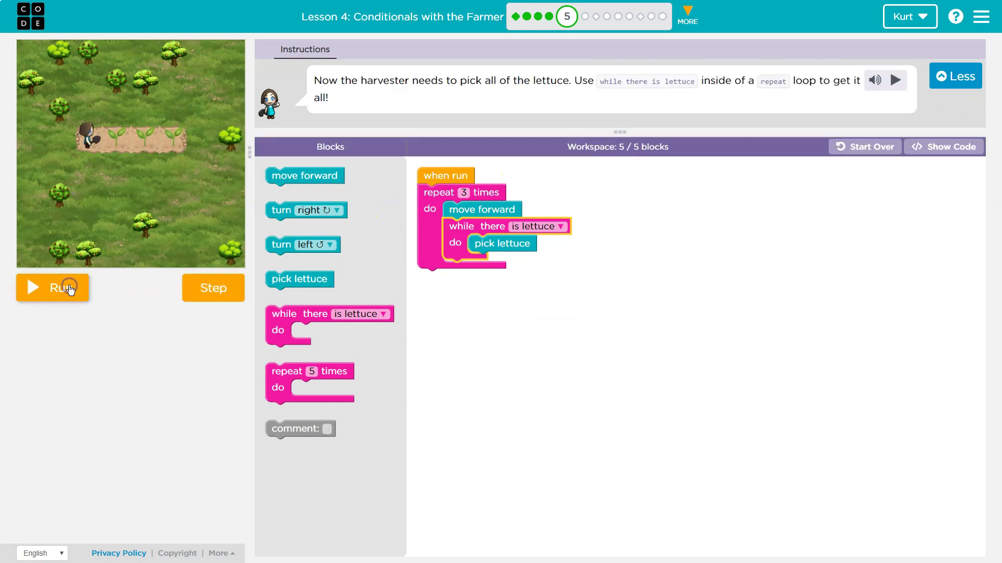
click(213, 288)
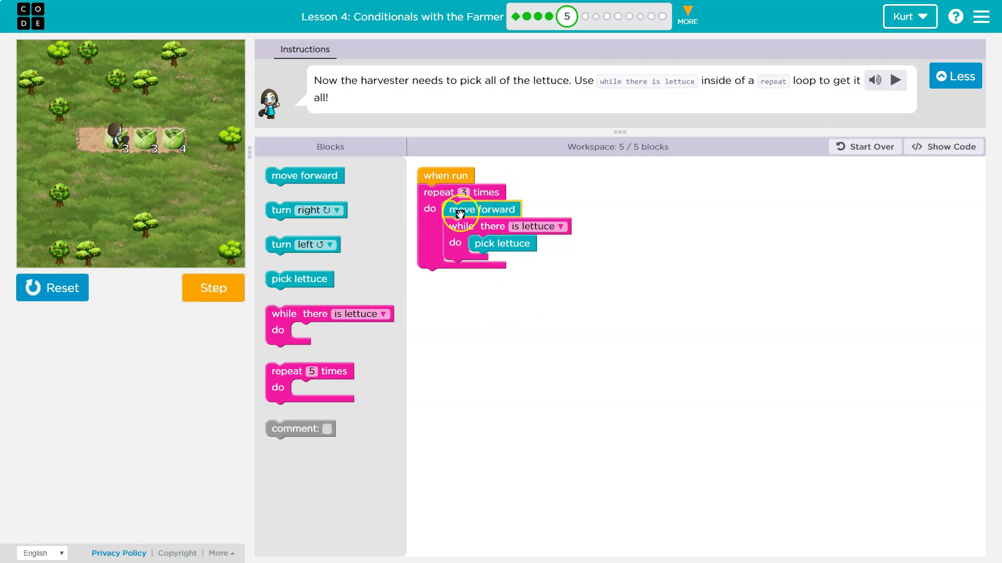
Step through each lettuce check and pick, then reset and run the full program
click(234, 281)
click(233, 281)
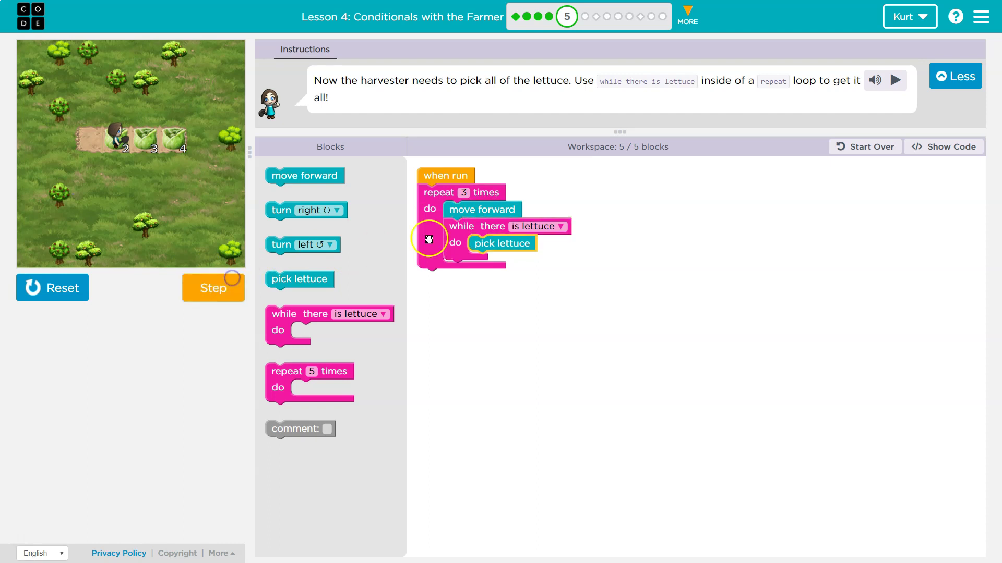
click(215, 282)
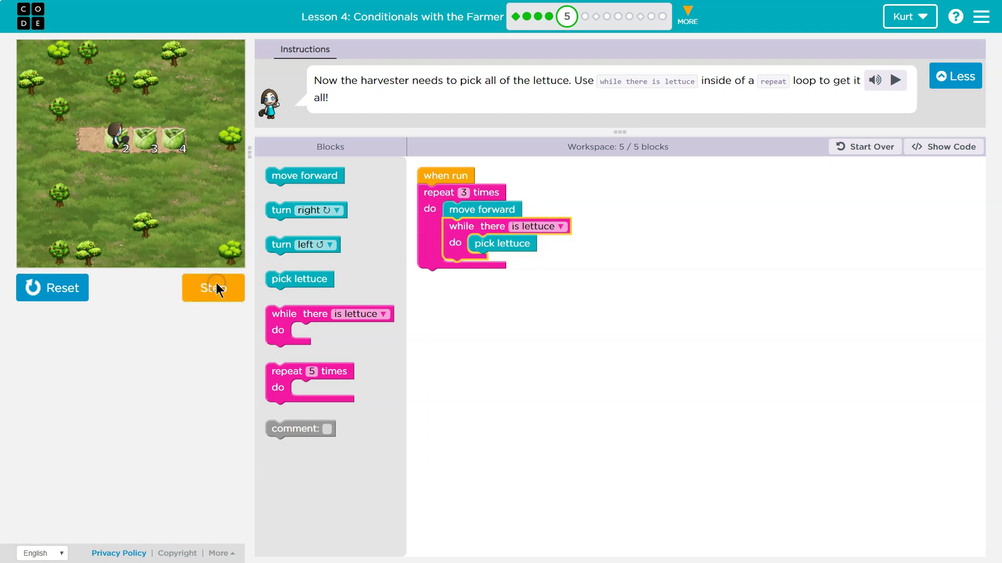
click(220, 284)
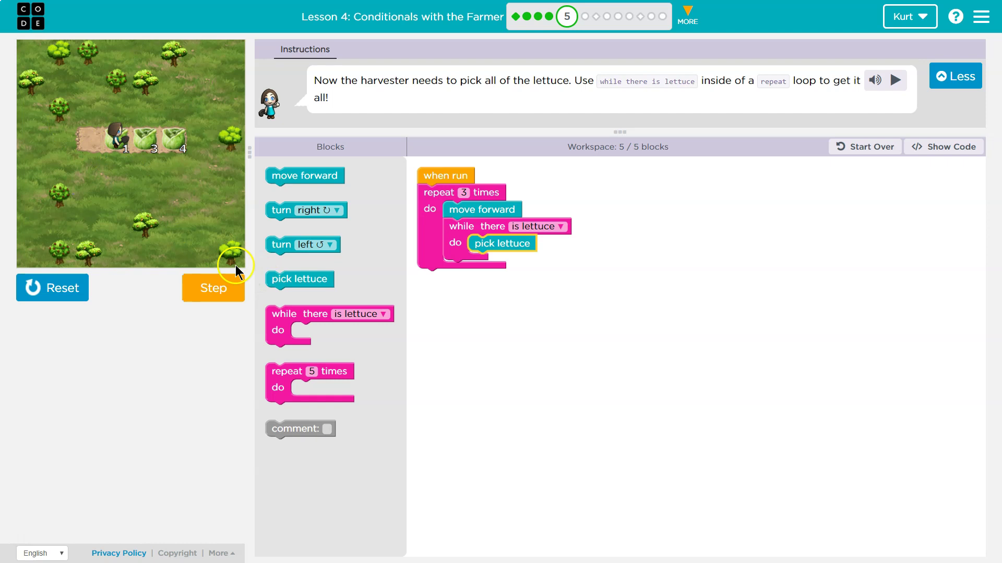
click(238, 278)
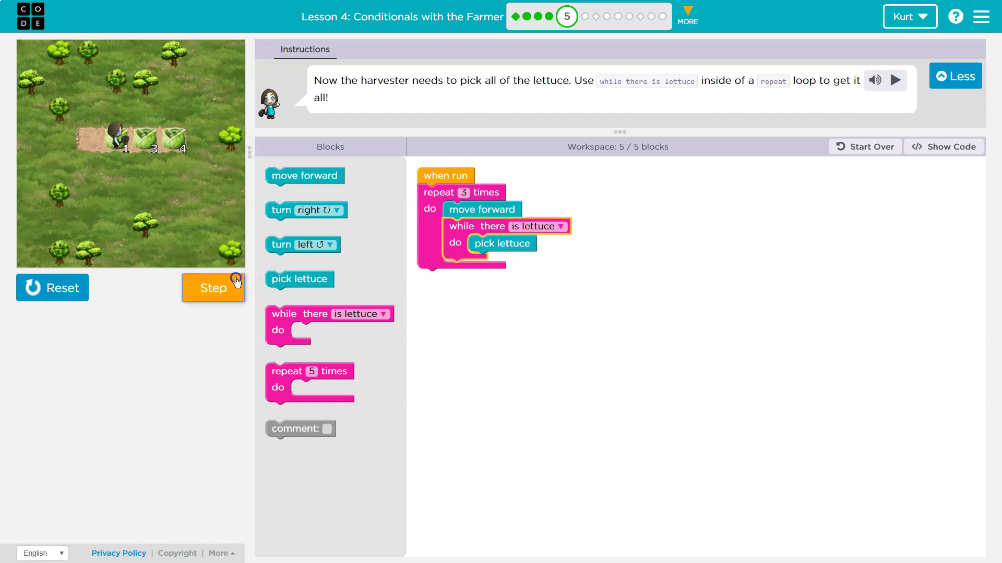
click(236, 282)
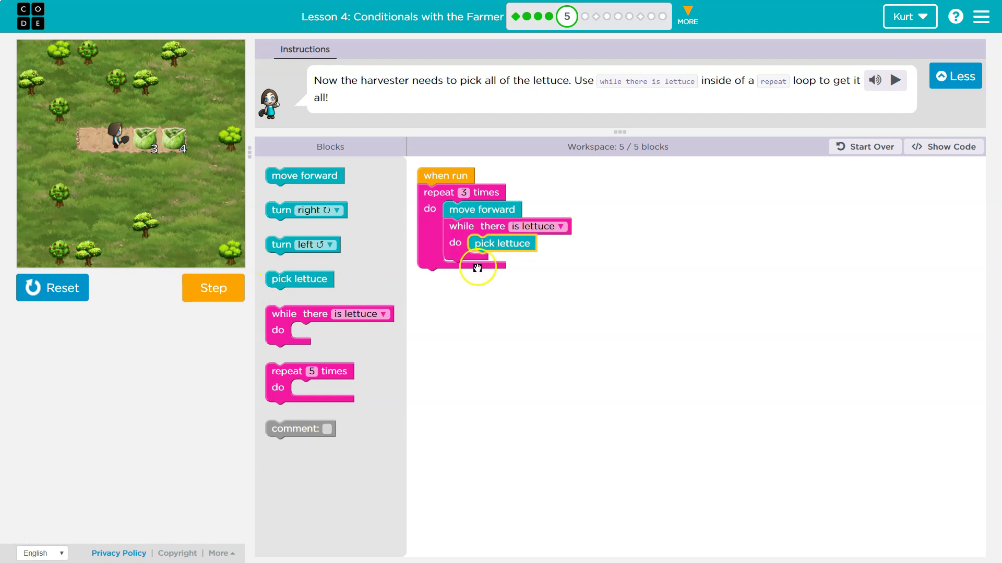
click(76, 290)
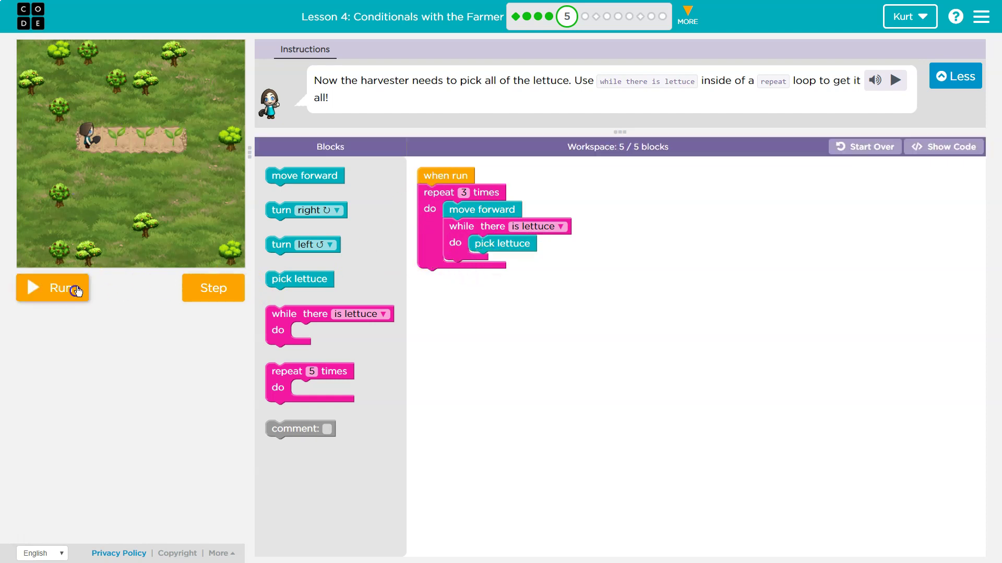
click(78, 287)
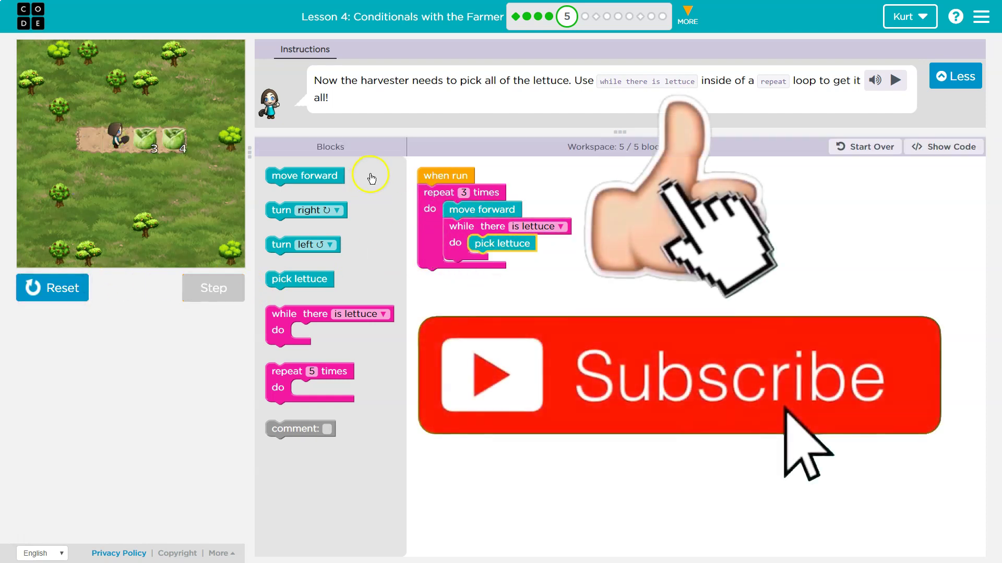